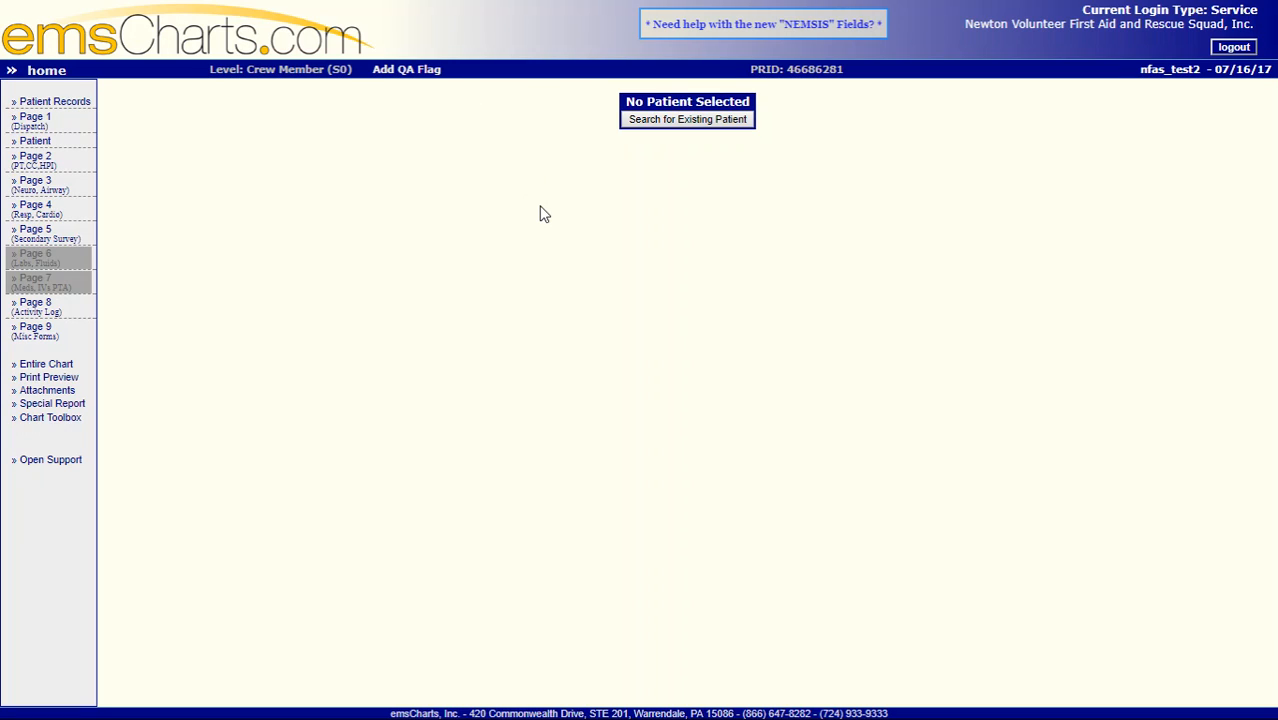
- Enter the patient's Social Security number in the patient information form
left_click(292, 166)
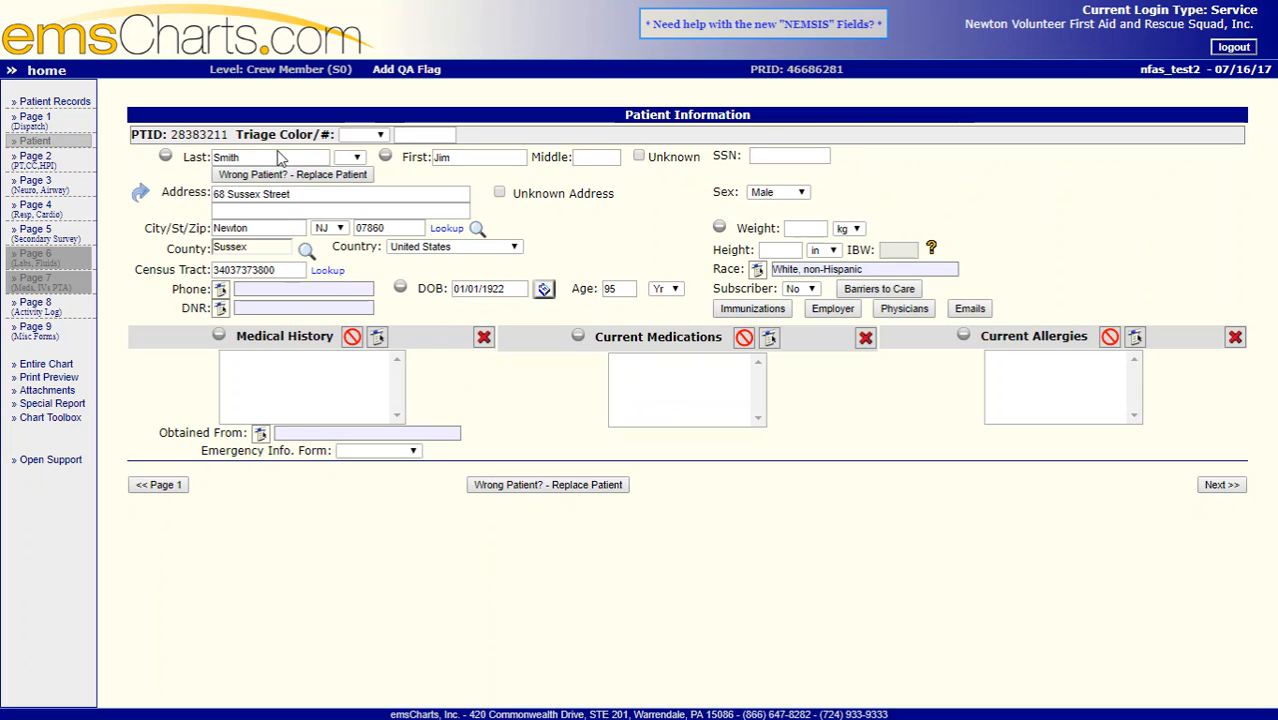
left_click(347, 155)
left_click(468, 162)
left_click(786, 156)
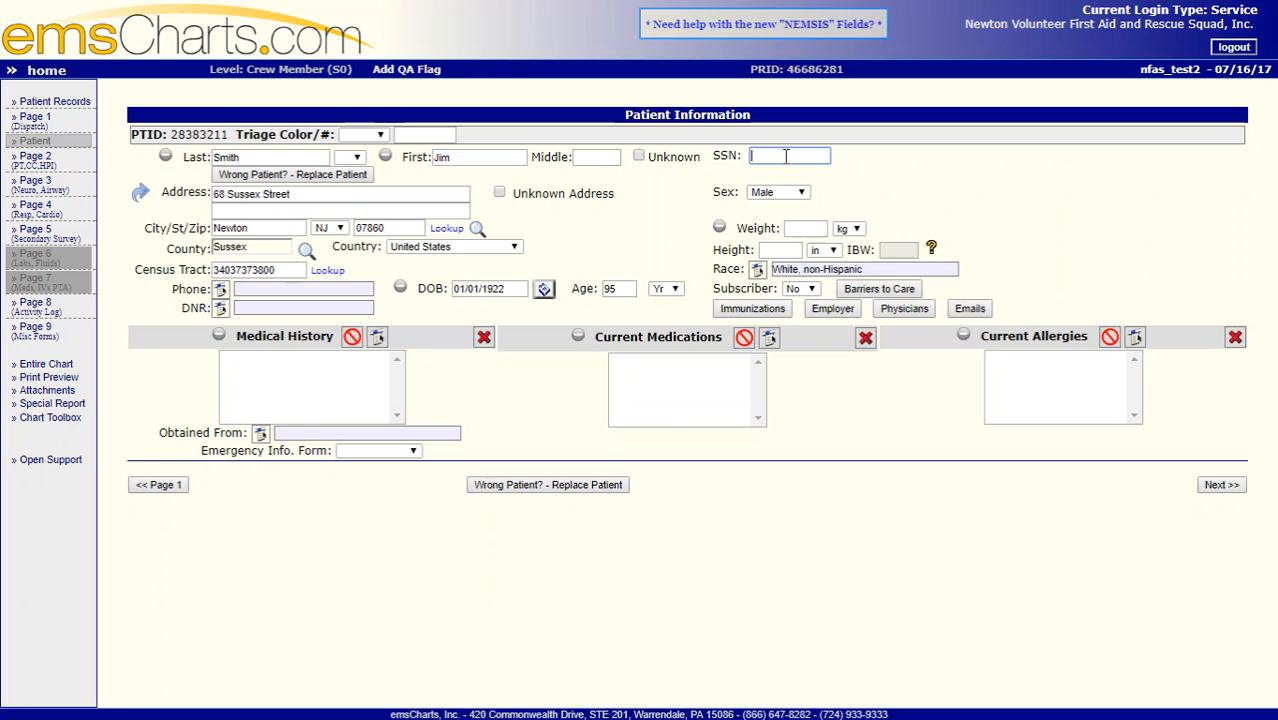
type("123-45-6789")
left_click(870, 218)
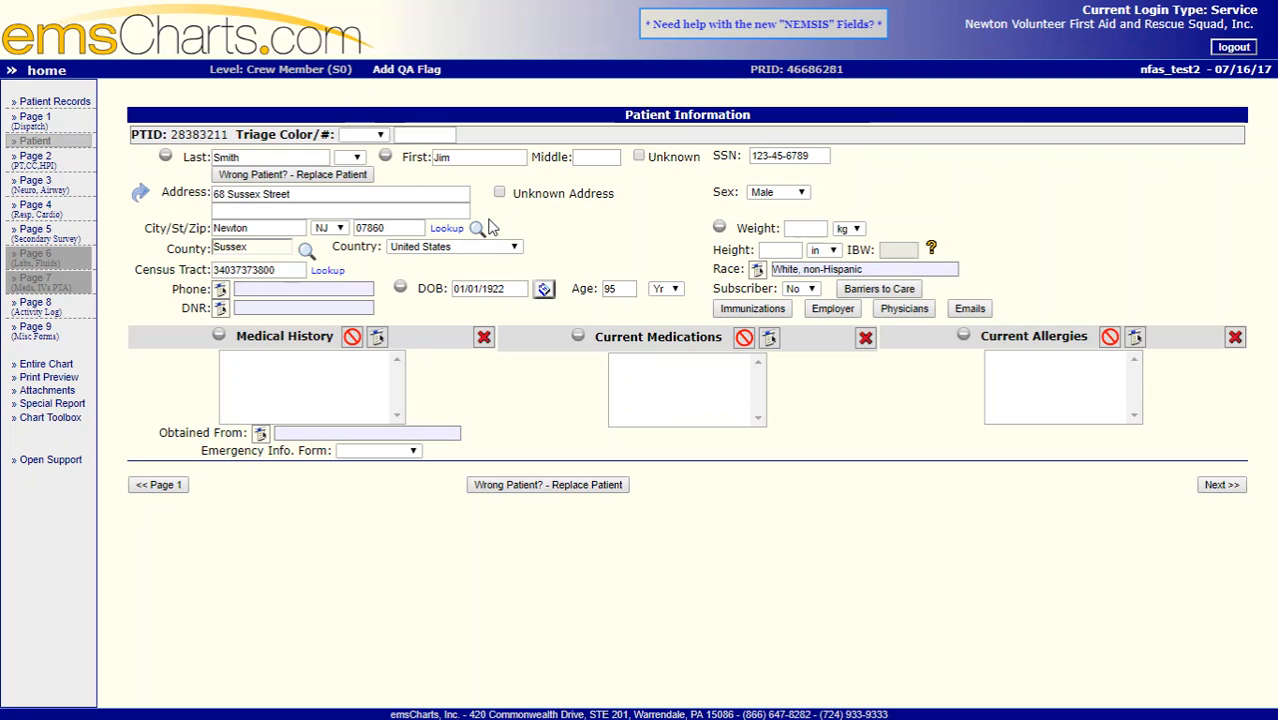
- Set the patient's weight to 80 kg and replace the date of birth with the corrected one
left_click(812, 230)
type("80")
left_click(491, 288)
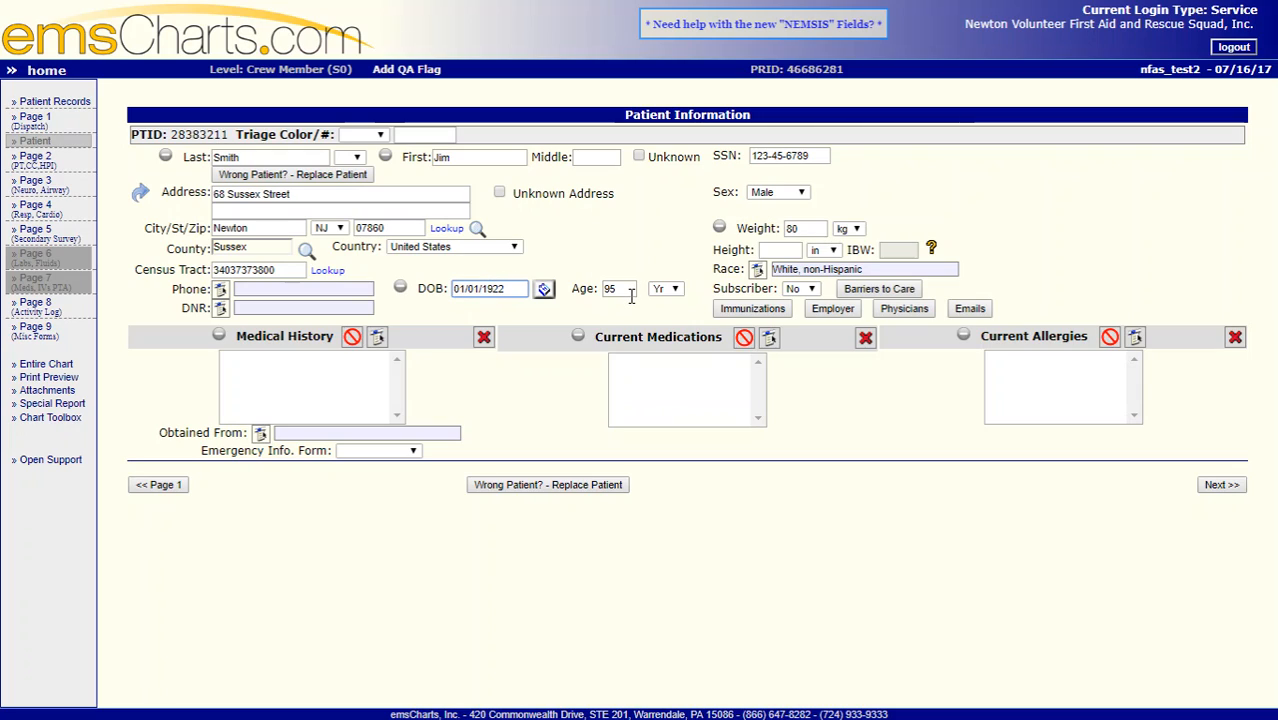
left_click_drag(514, 290, 345, 283)
type("01/")
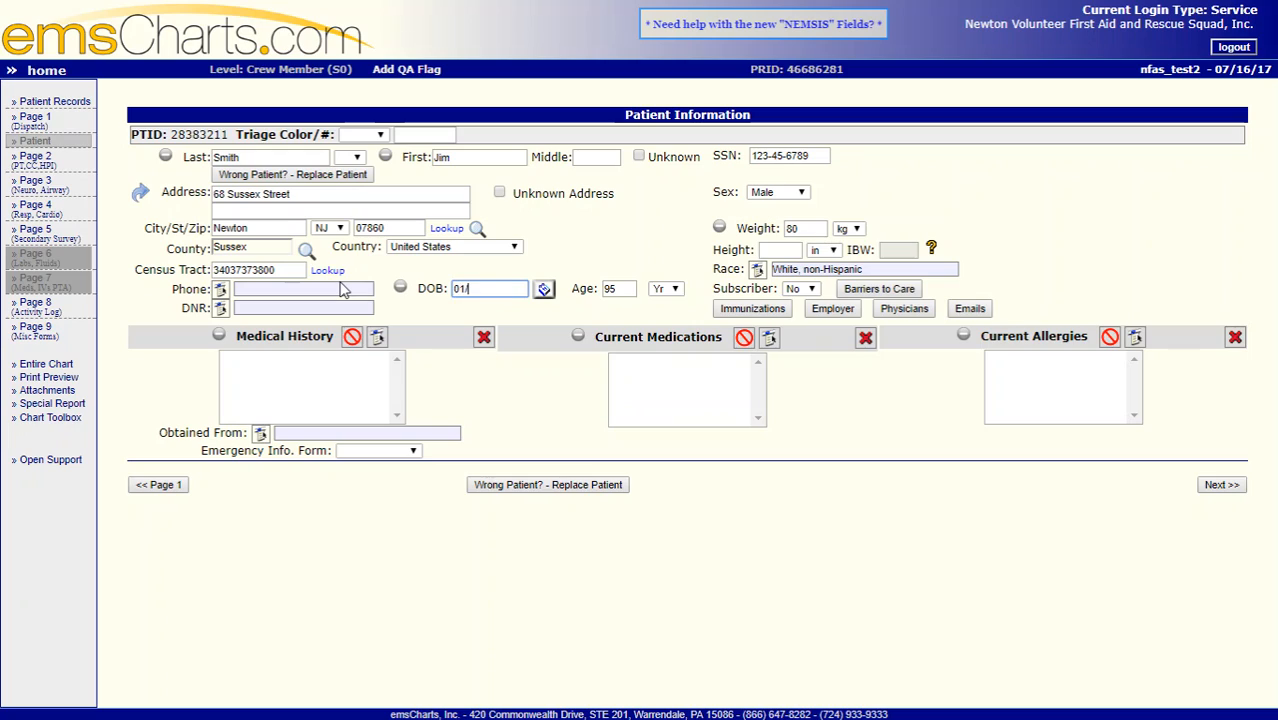
type("01/1921")
left_click(626, 314)
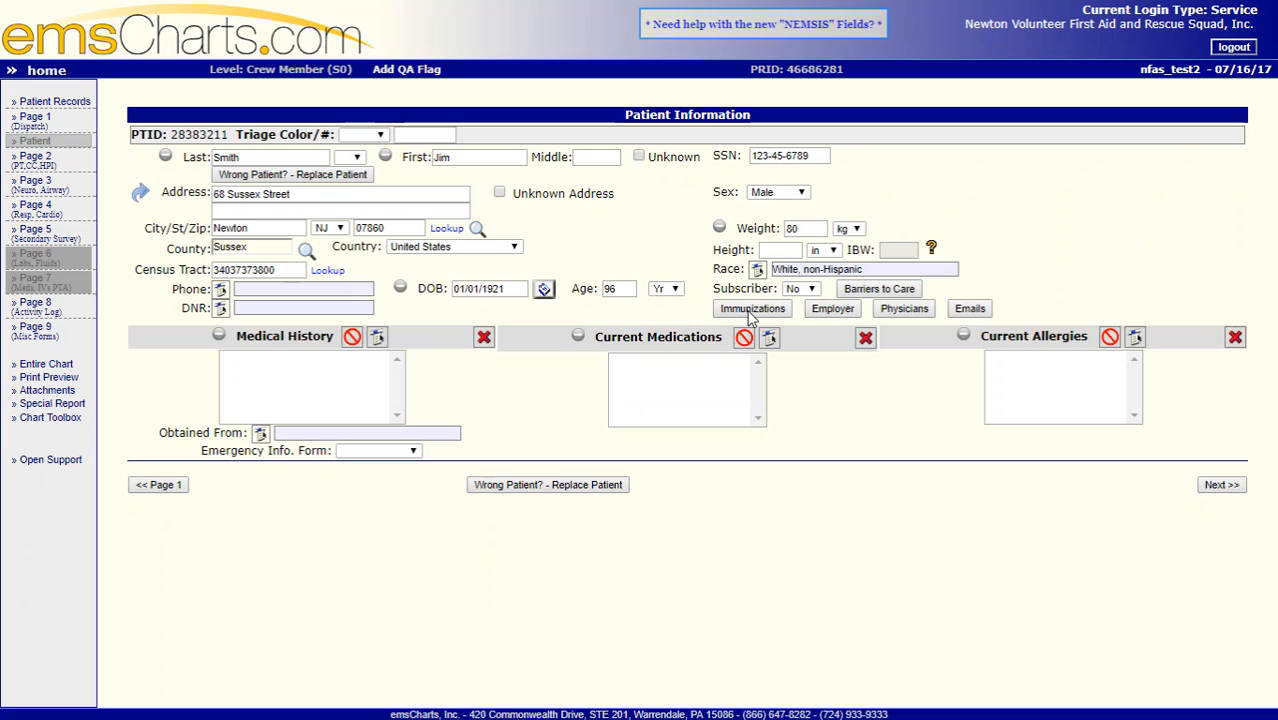
- Look at the patient's Barriers to Care form and the DNR options, closing both without saving a selection
left_click(874, 291)
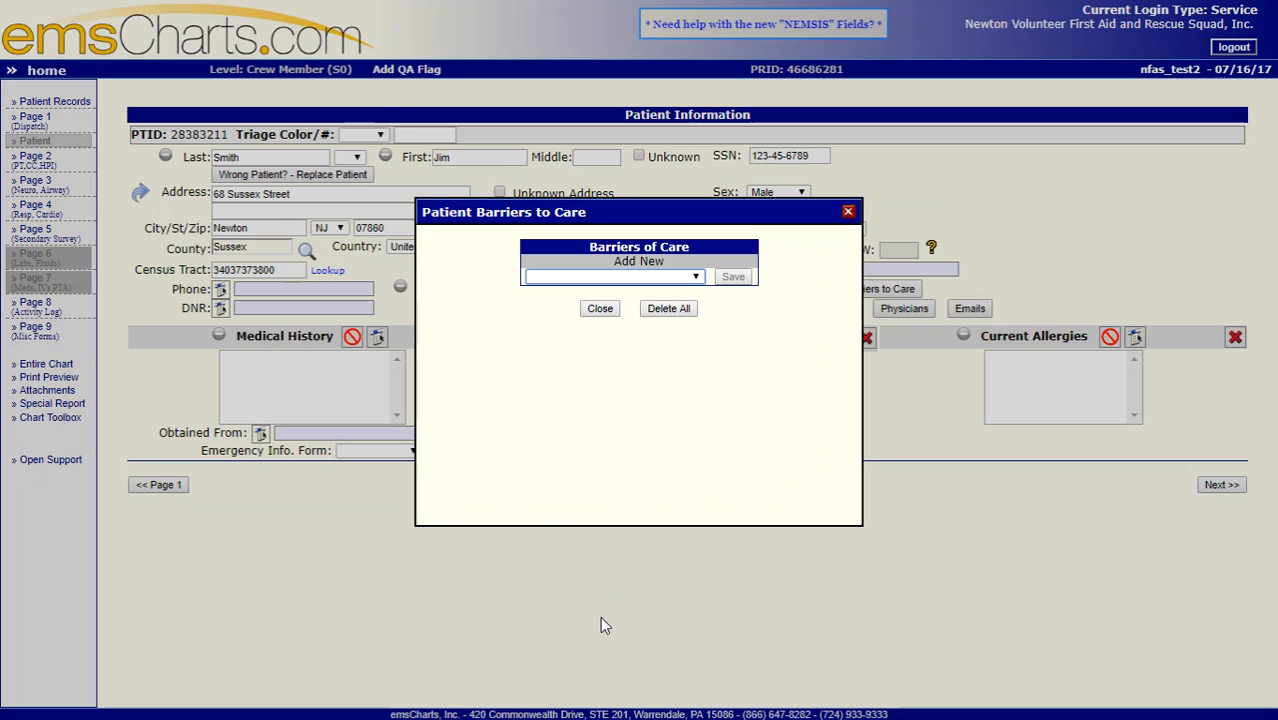
left_click(848, 212)
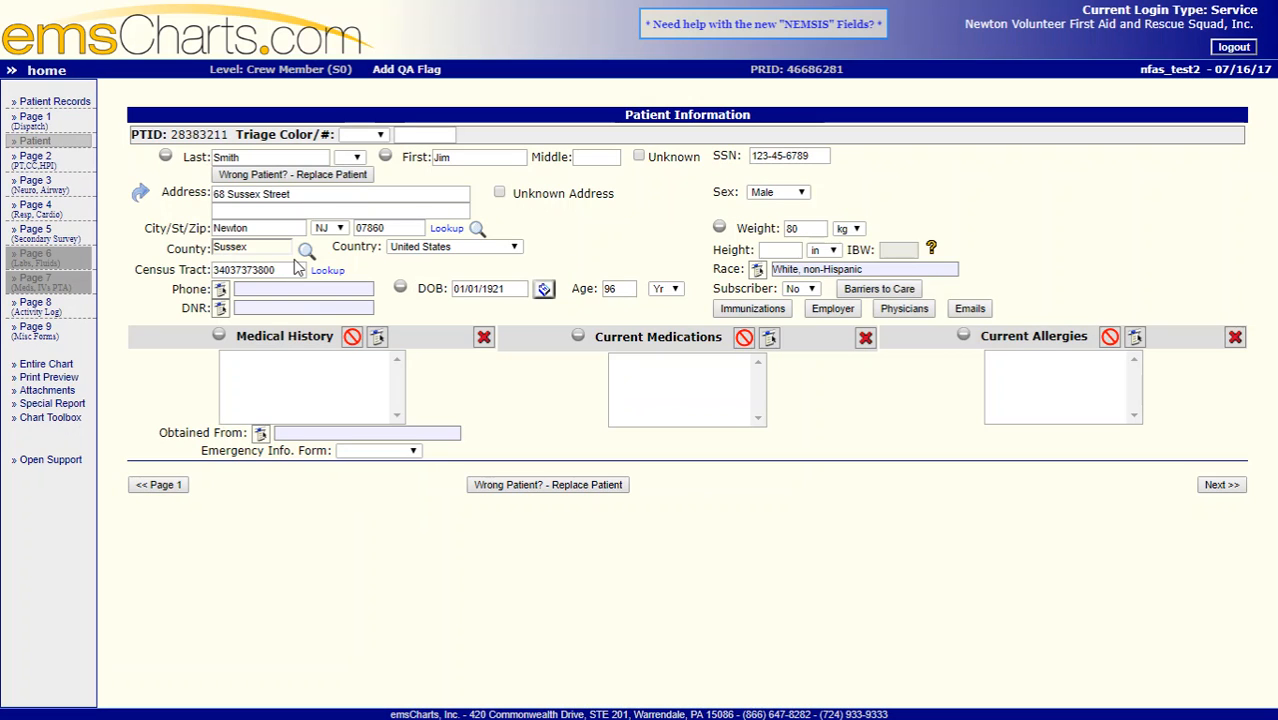
left_click(221, 310)
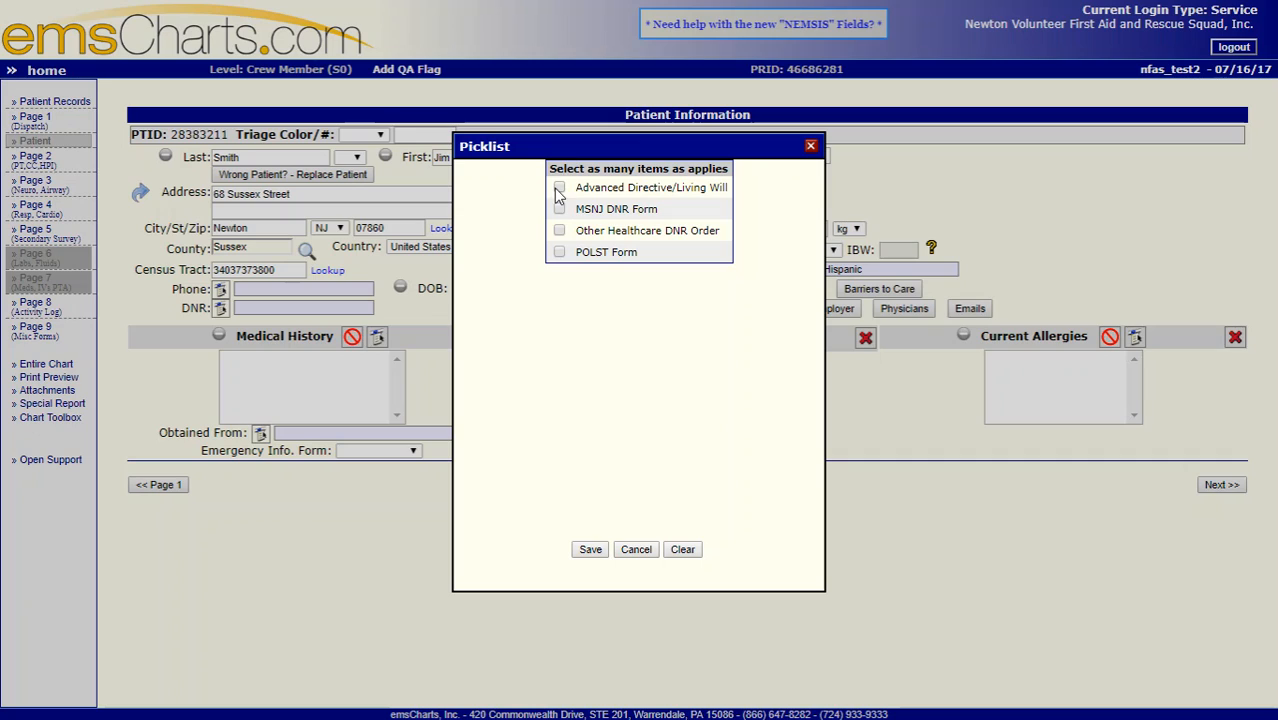
left_click(811, 147)
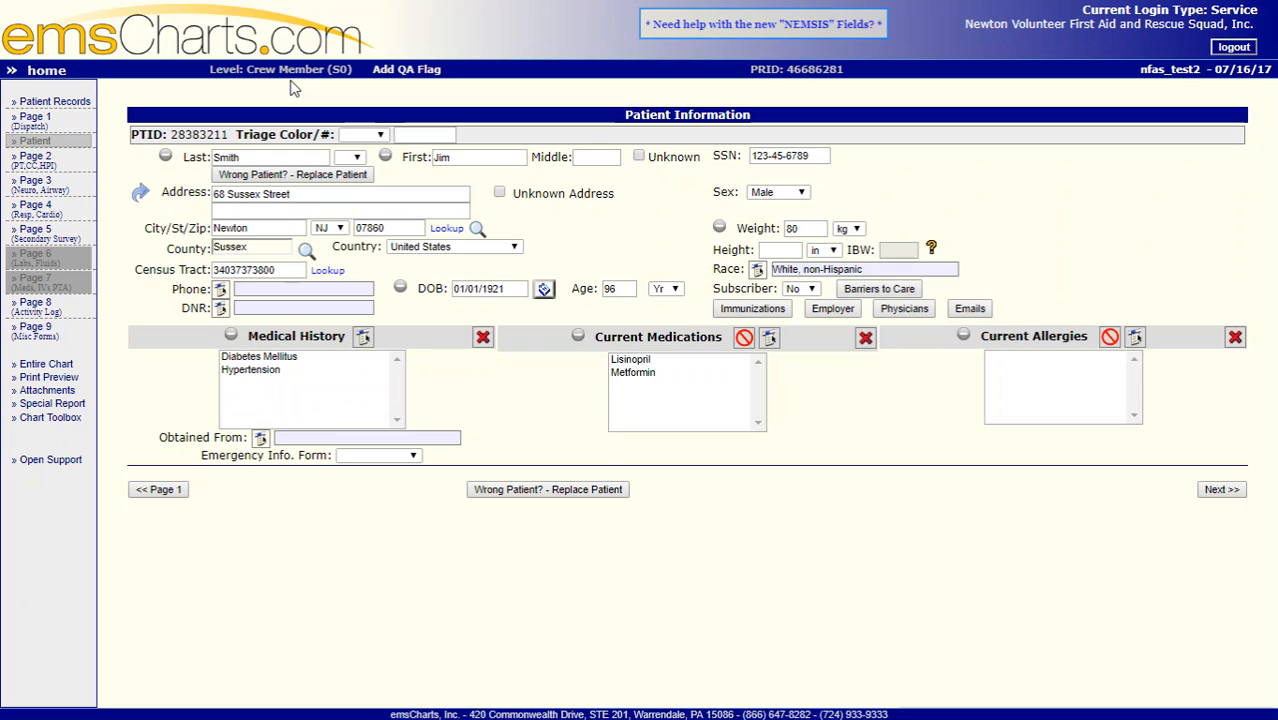
- Record None for the patient's current allergies
left_click(1109, 339)
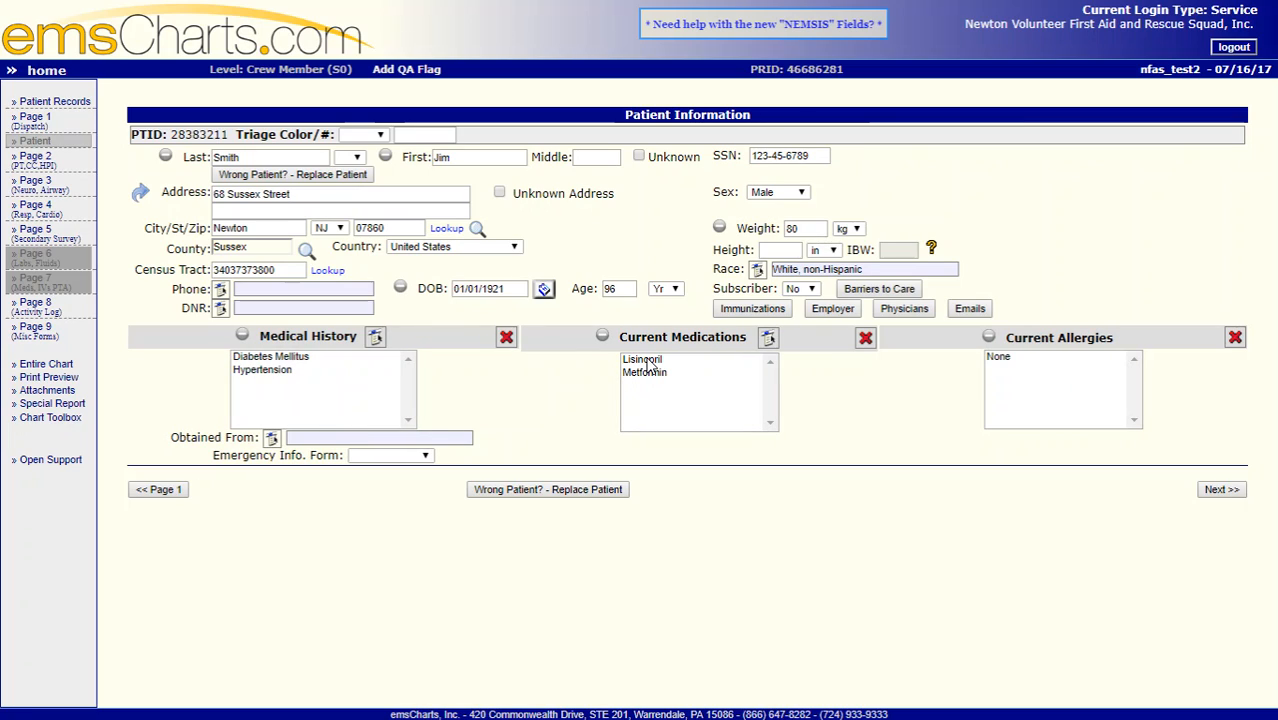
- Try to delete Lisinopril from the patient's current medications
left_click(649, 362)
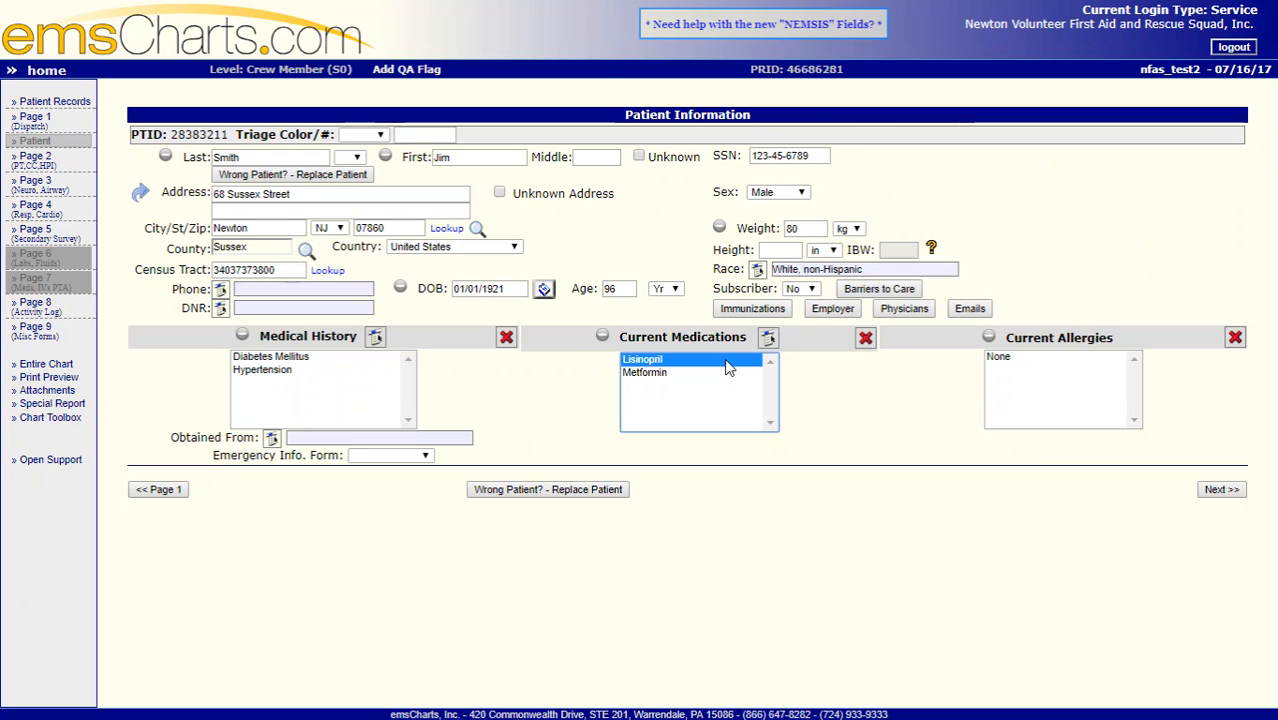
left_click(866, 340)
left_click(807, 381)
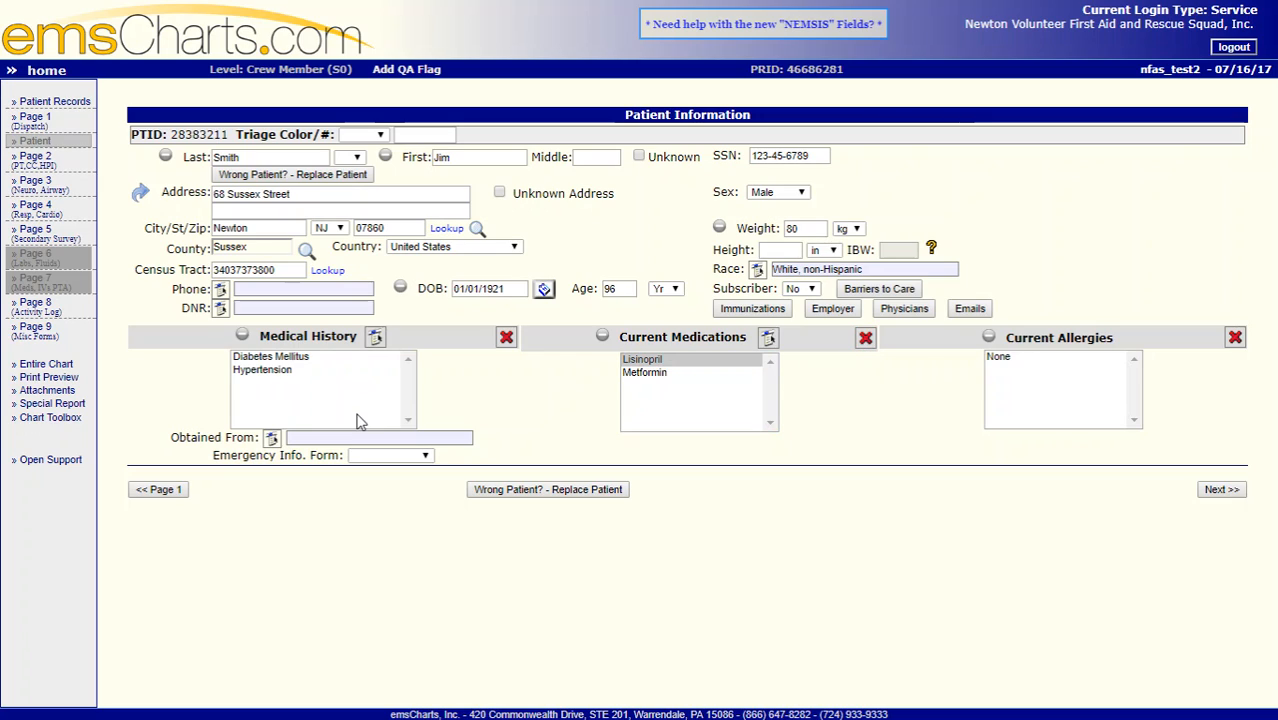
- Record that the medical history was obtained from the Patient and set Emergency Info. Form to Yes
left_click(272, 438)
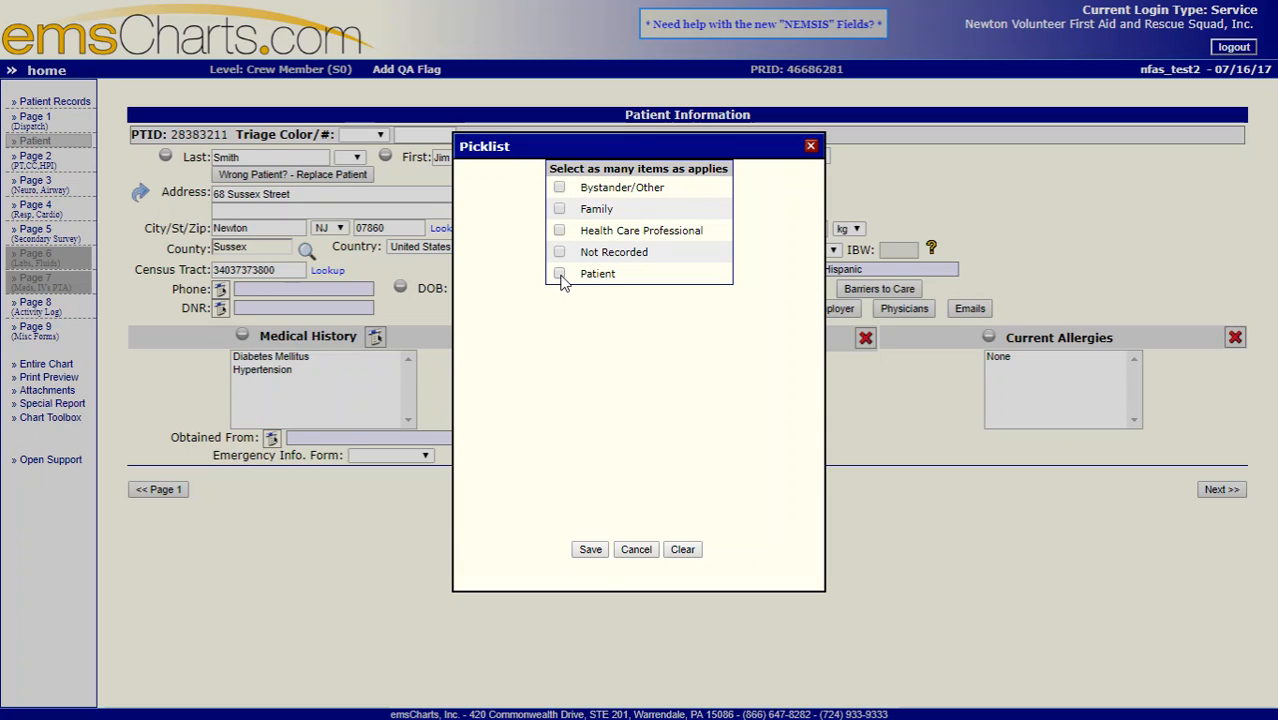
left_click(589, 550)
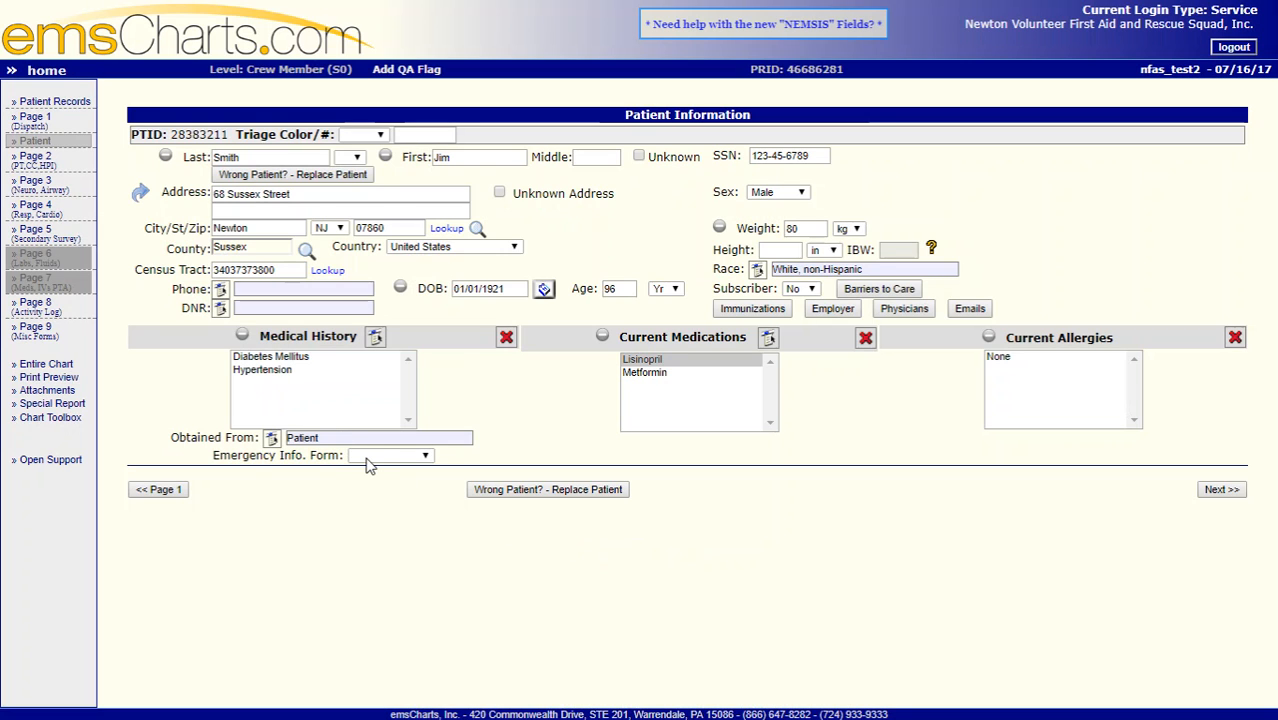
left_click(367, 459)
key("Down")
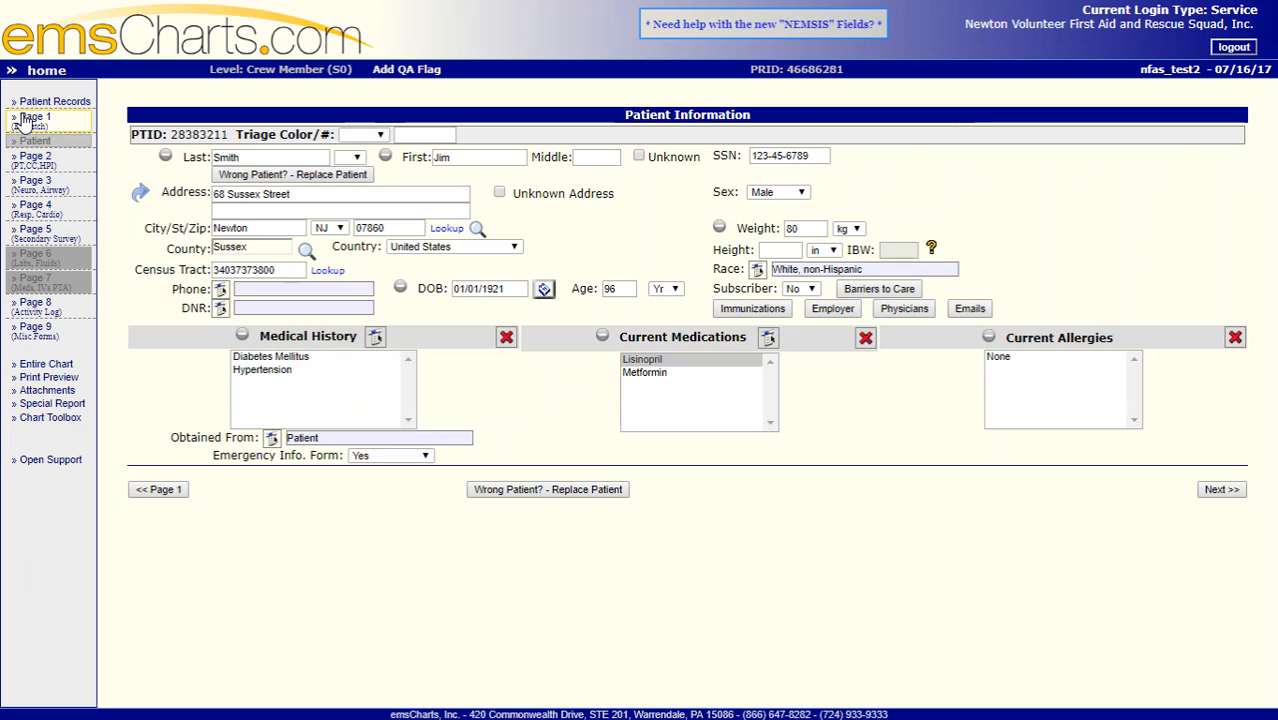
- Check the address offered for copying into the patient's record and close it without applying it
left_click(141, 195)
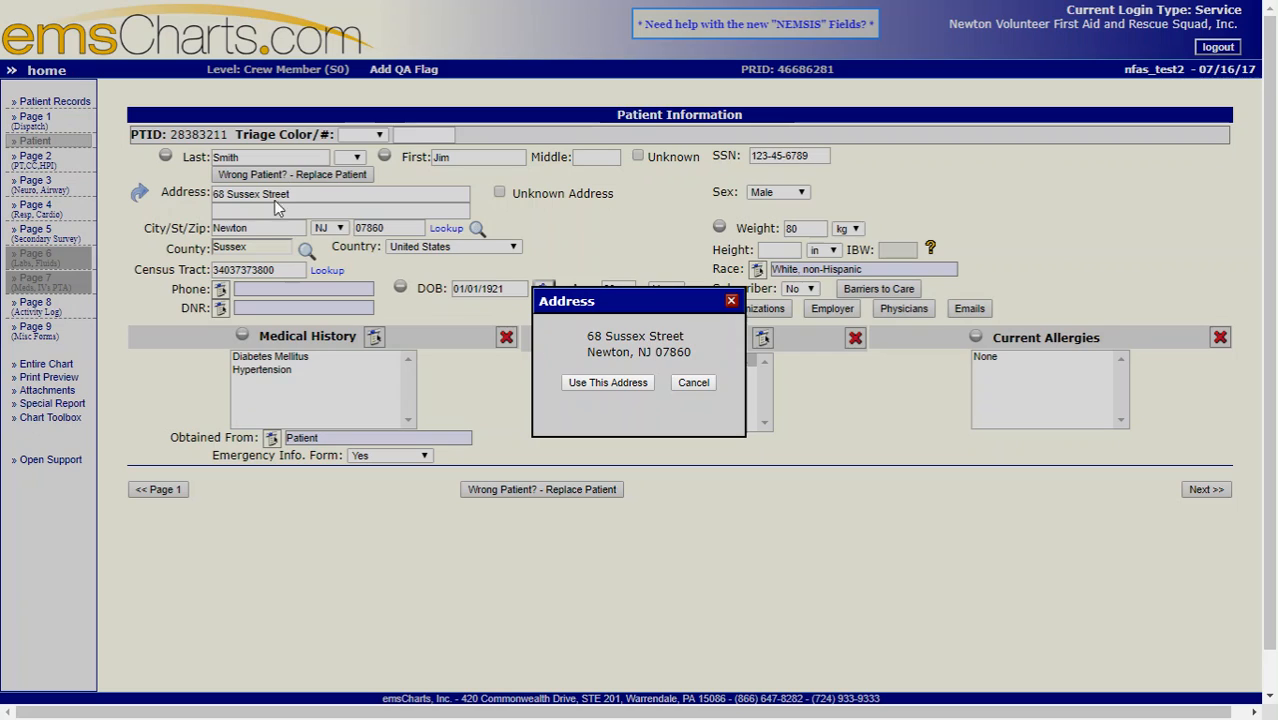
left_click(732, 302)
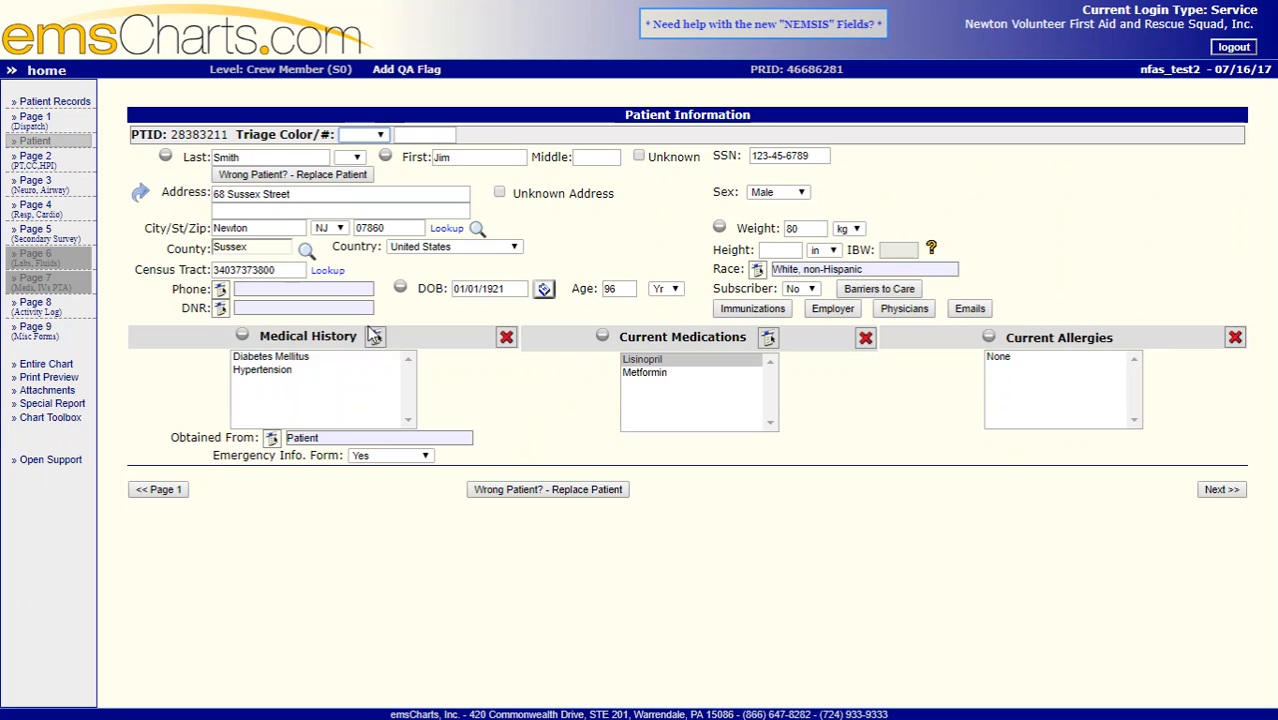
- Try Red as the patient's triage color and reset the choice to blank
key("r")
key("Tab")
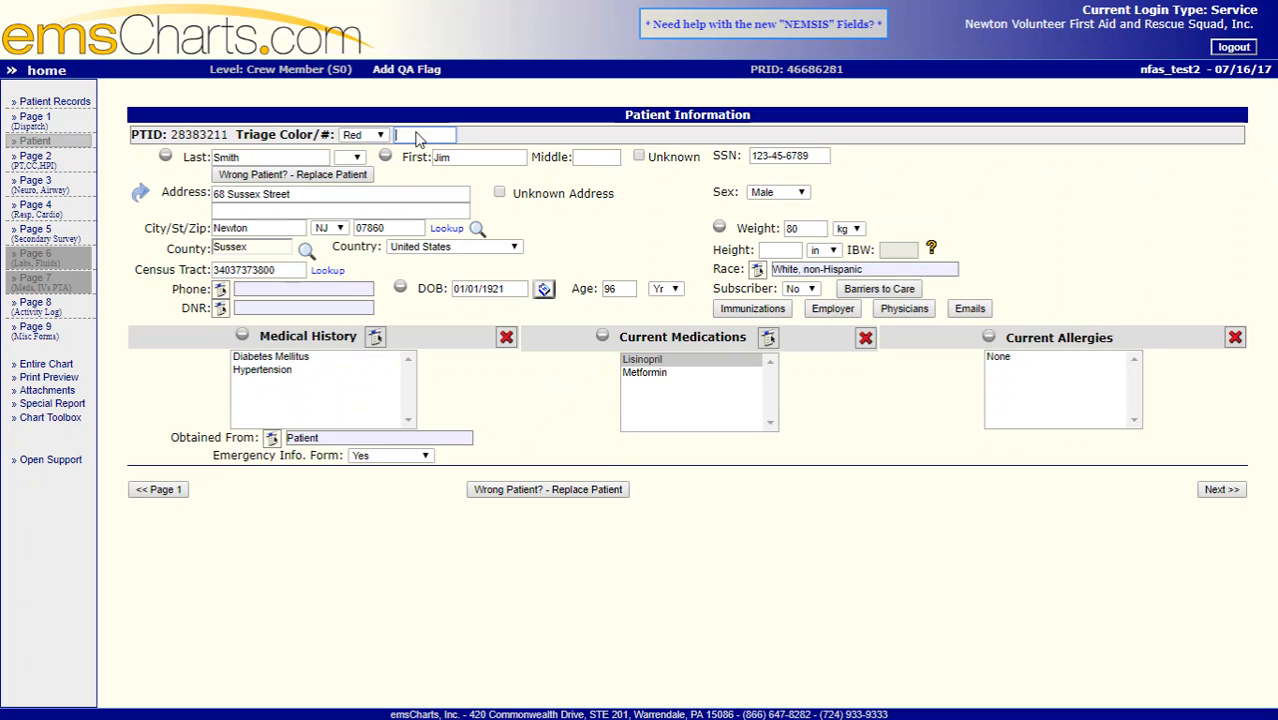
key("shift+Tab")
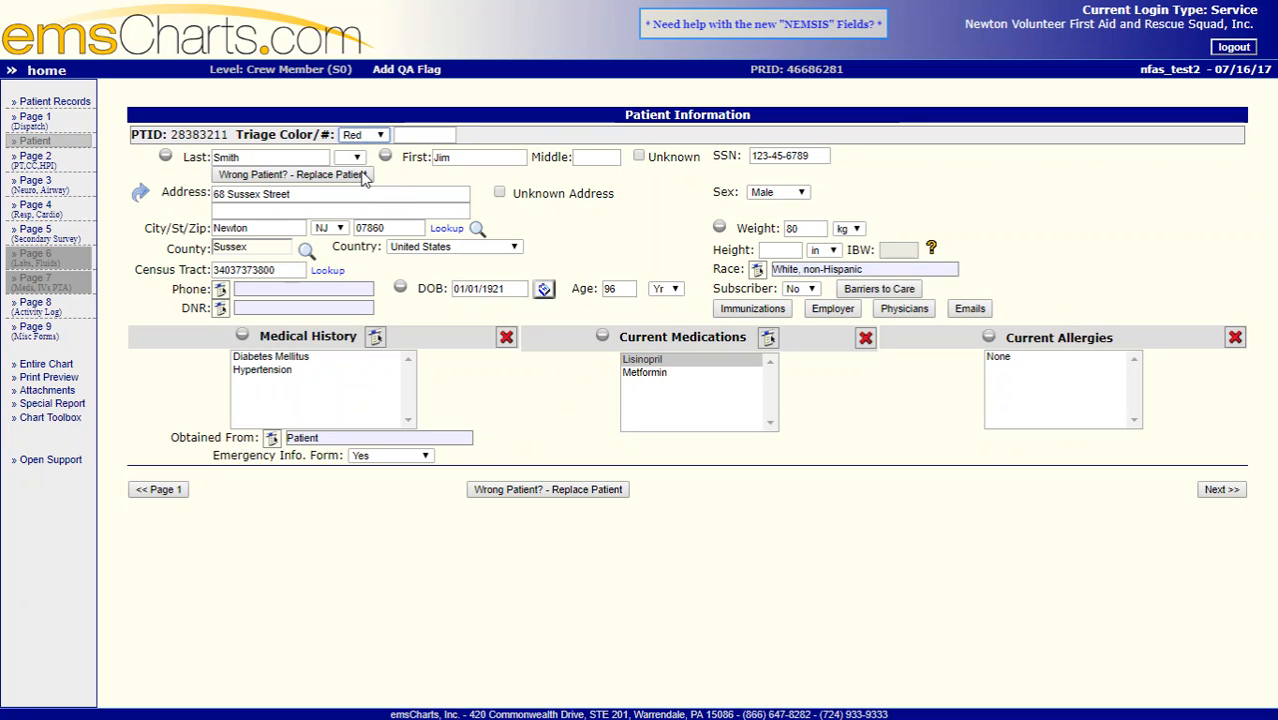
key("Up")
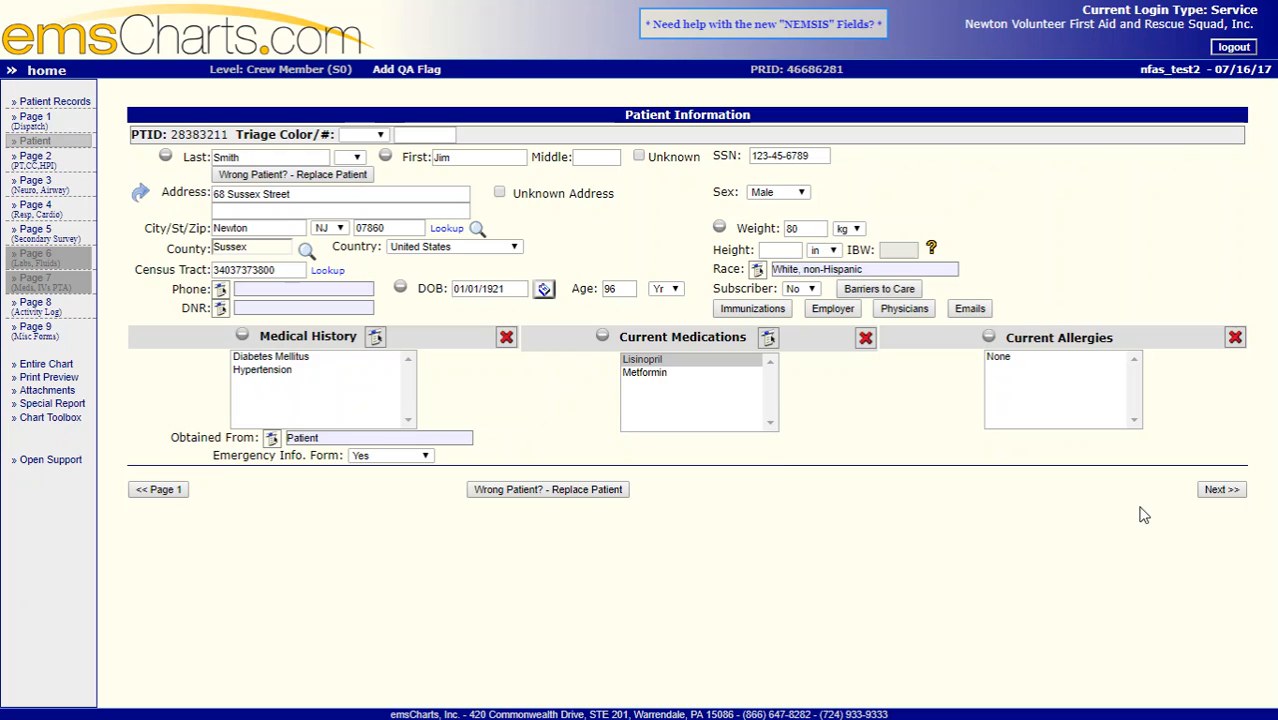